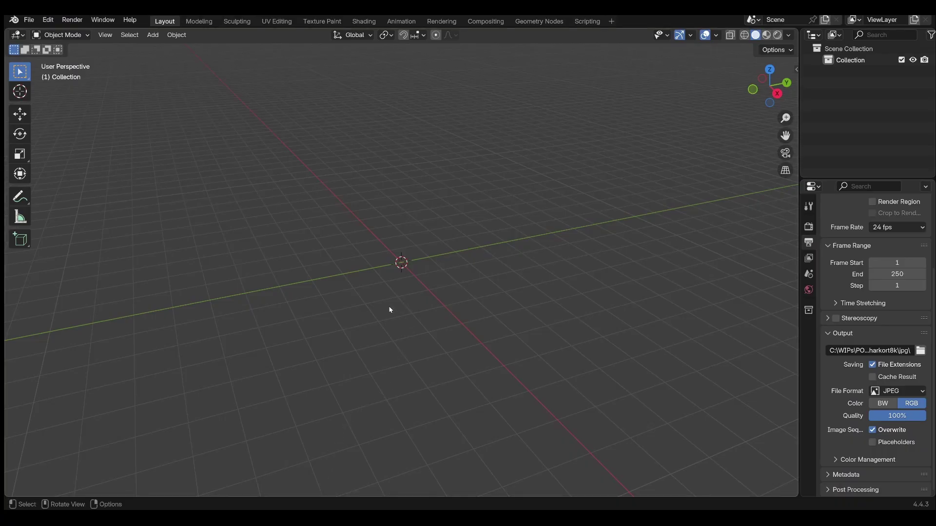
Load the 360° video k8.mp4 (2065 frames) from the UnPano sidebar panel as the panoramic world
key("n")
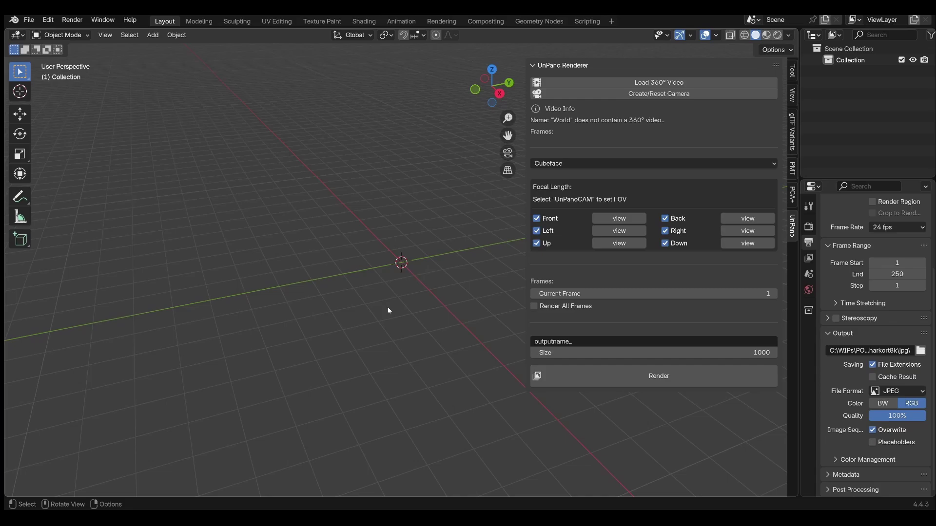
left_click(604, 85)
scroll(485, 262, "down", 2)
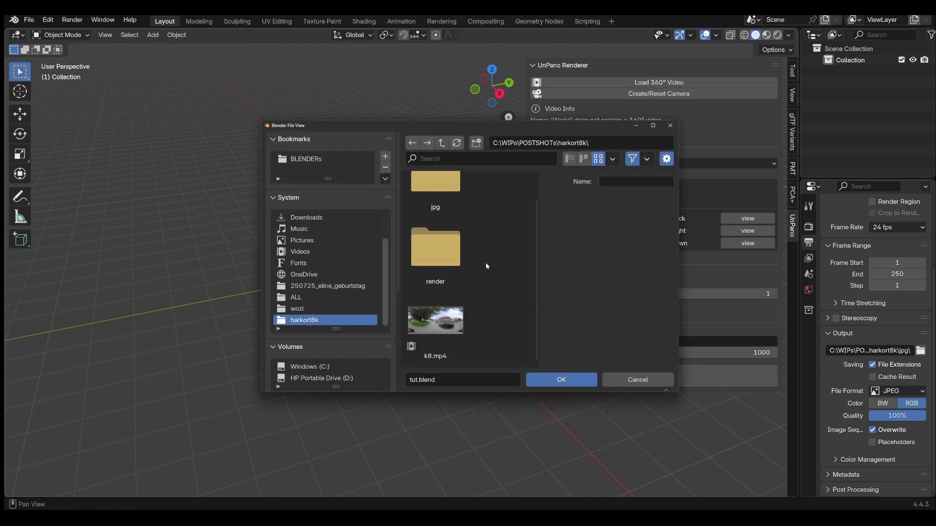
left_click(428, 336)
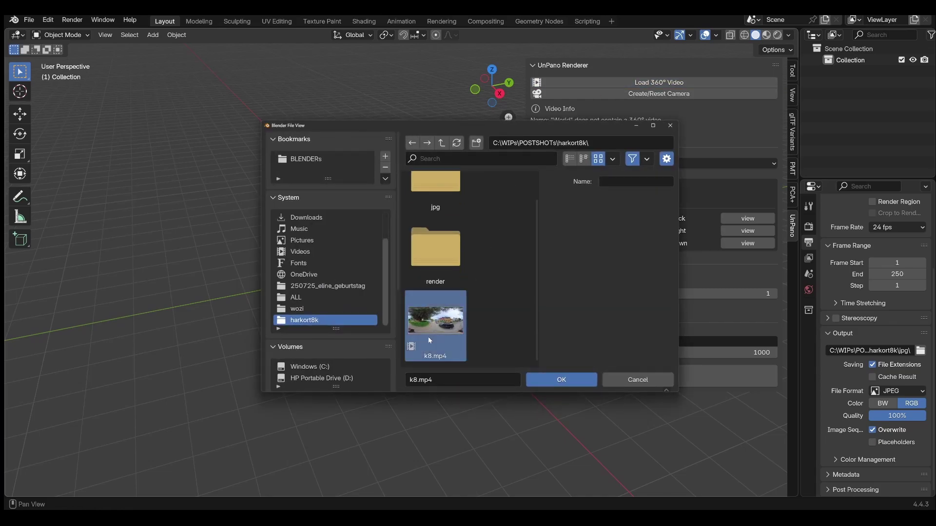
left_click(557, 376)
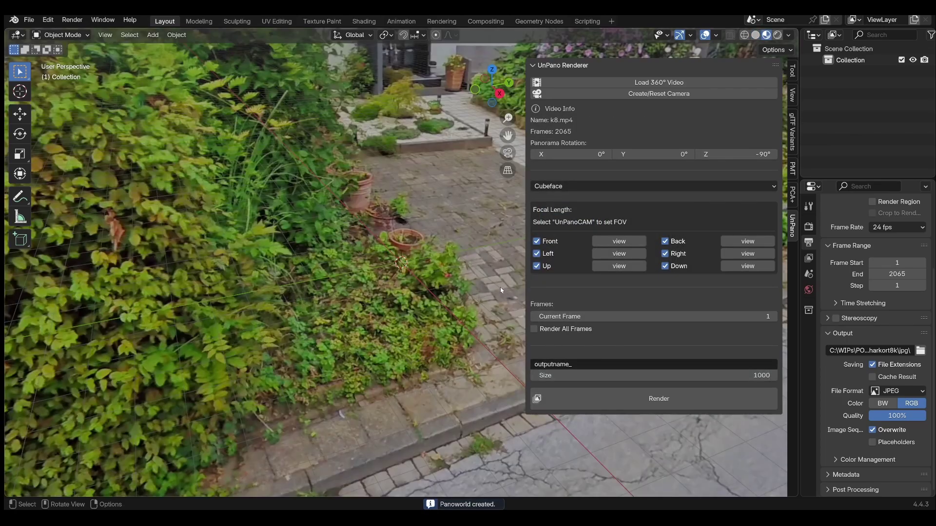
Create the UnPanoCAM camera and look through it, recentring the camera frame
left_click(641, 99)
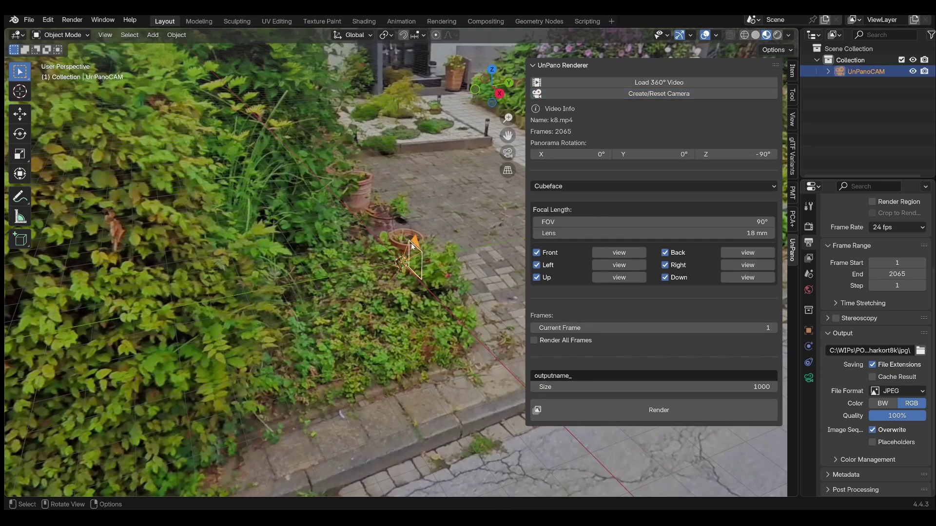
key("KP_0")
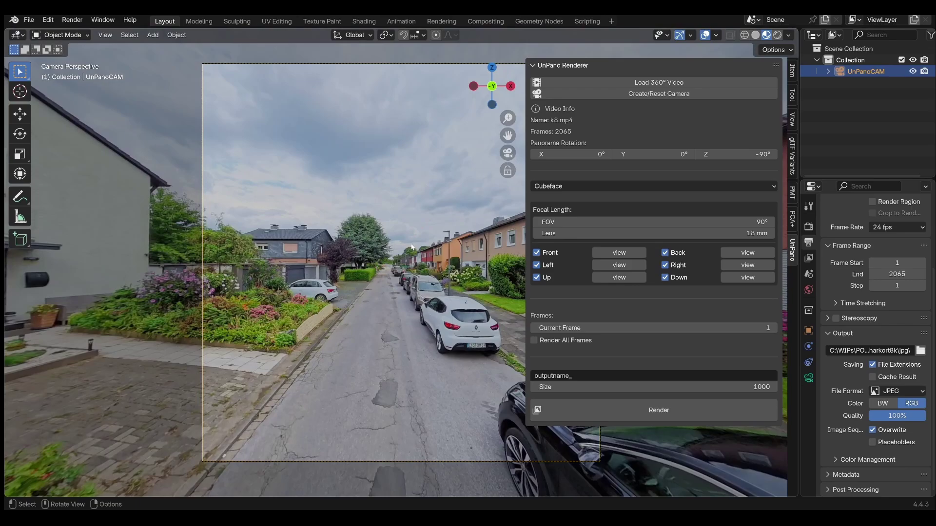
scroll(412, 248, "down", 1)
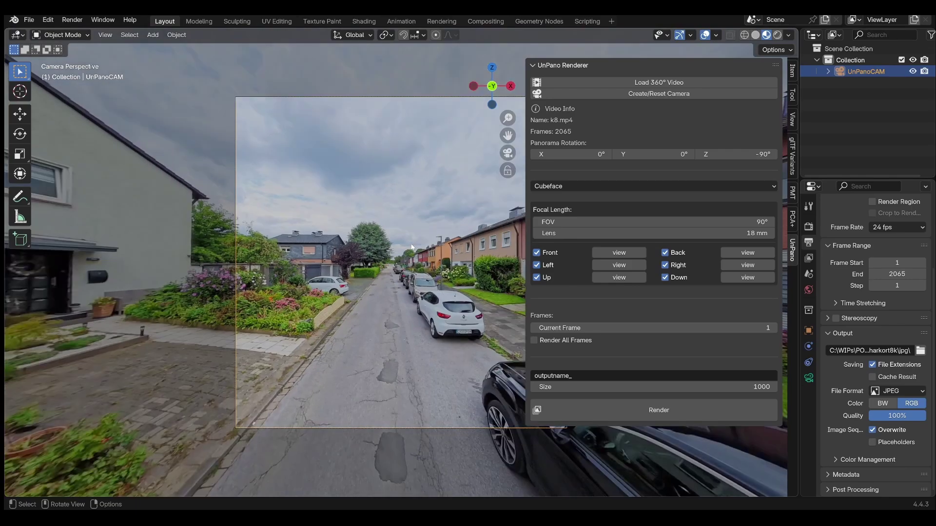
scroll(412, 247, "down", 2)
middle_click_drag(412, 247, 303, 251, "shift")
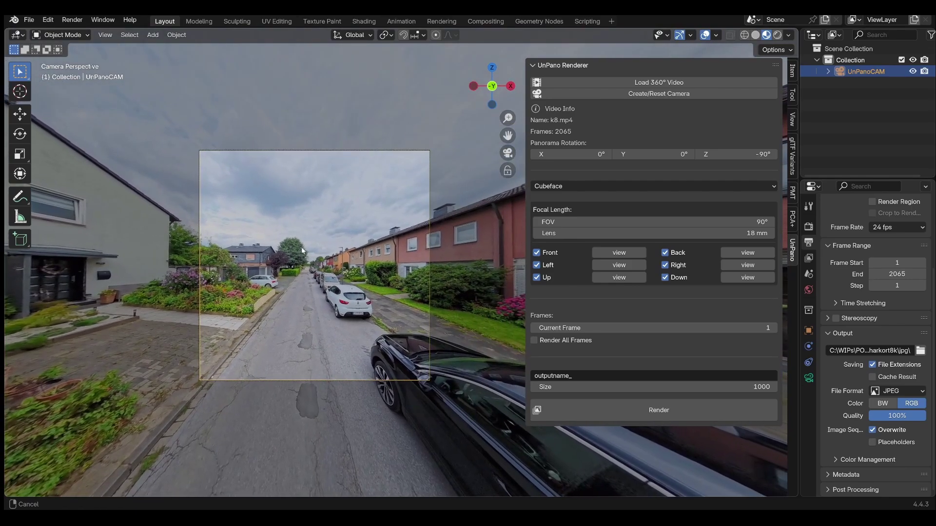
scroll(302, 251, "up", 1)
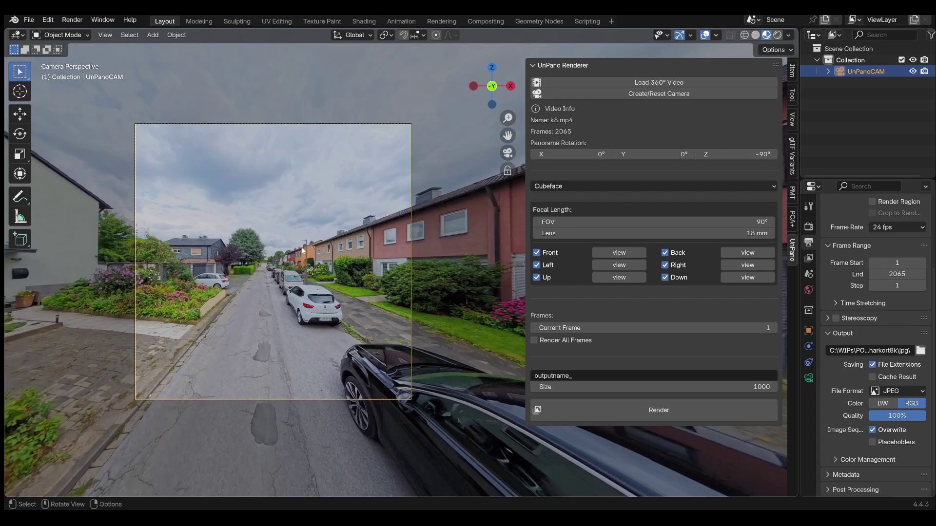
Preview the back, left, right and down faces, briefly excluding then re-including Down
left_click(743, 254)
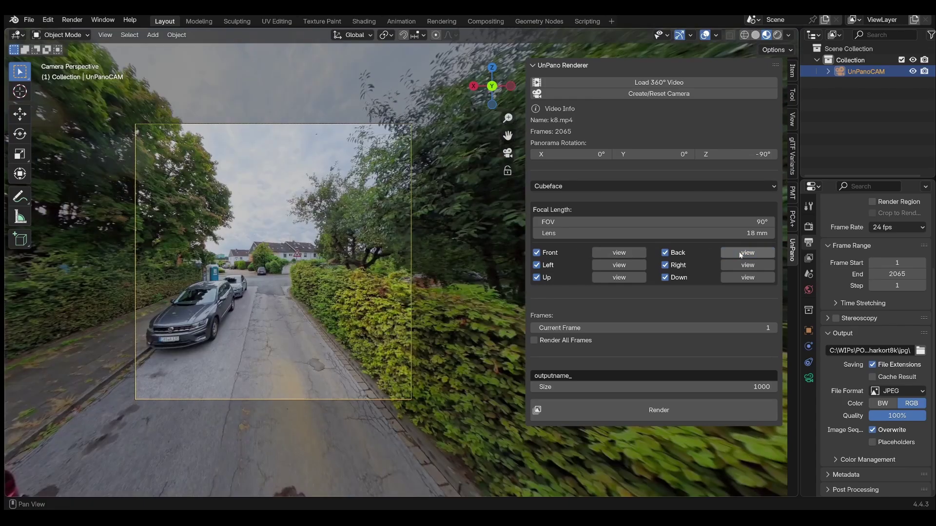
left_click(615, 267)
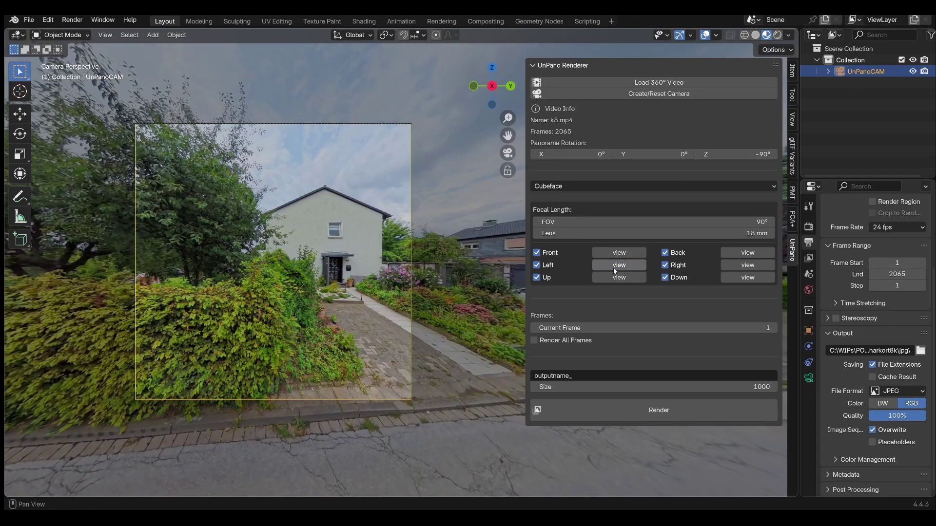
left_click(725, 265)
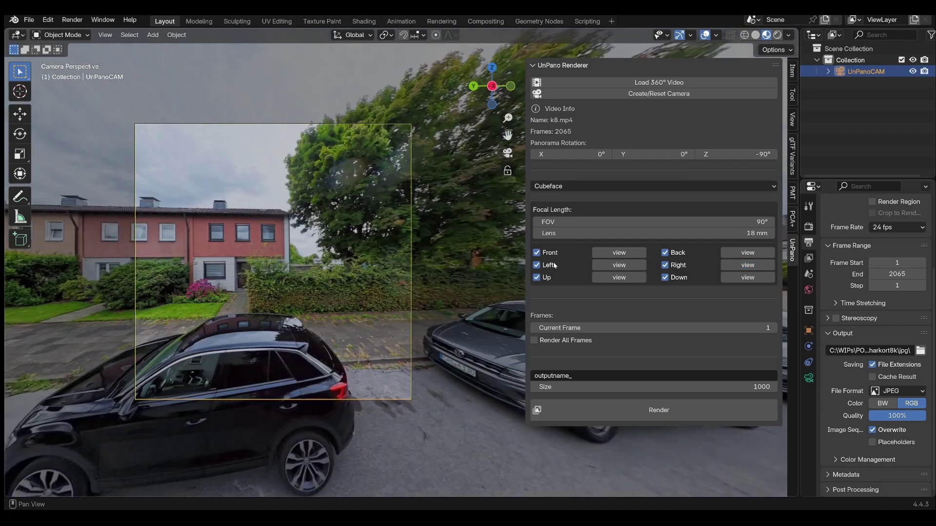
left_click(748, 277)
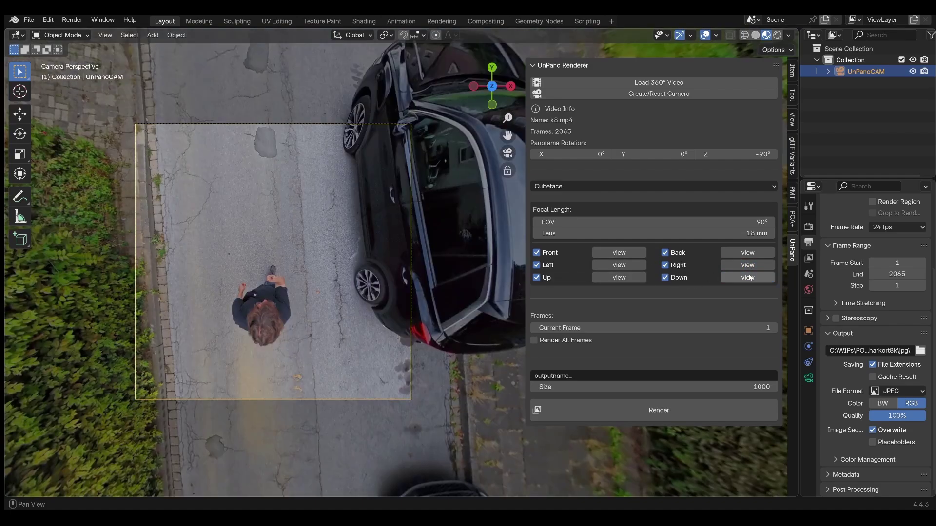
left_click(681, 277)
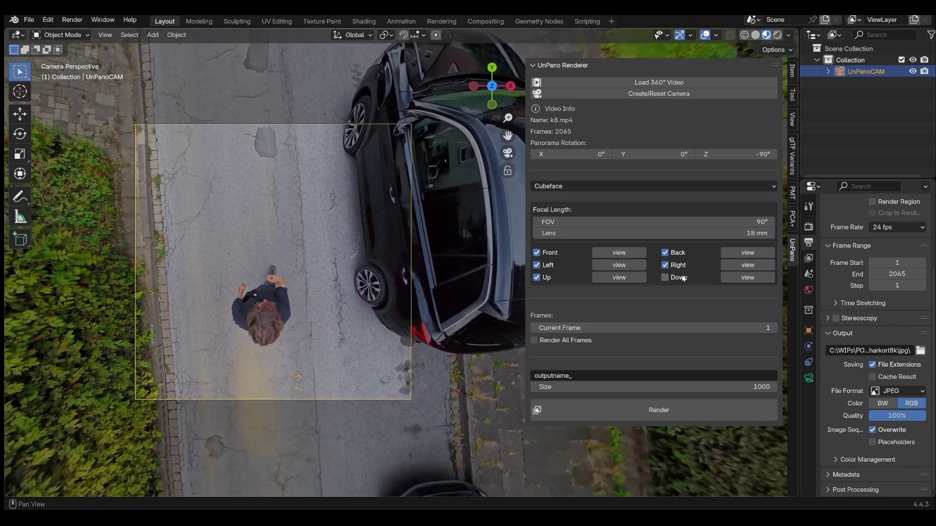
left_click(683, 279)
Narrow the camera FOV to 78.7°, scrub to frame 485, and rotate the panorama on Z and X
left_click_drag(653, 222, 675, 221)
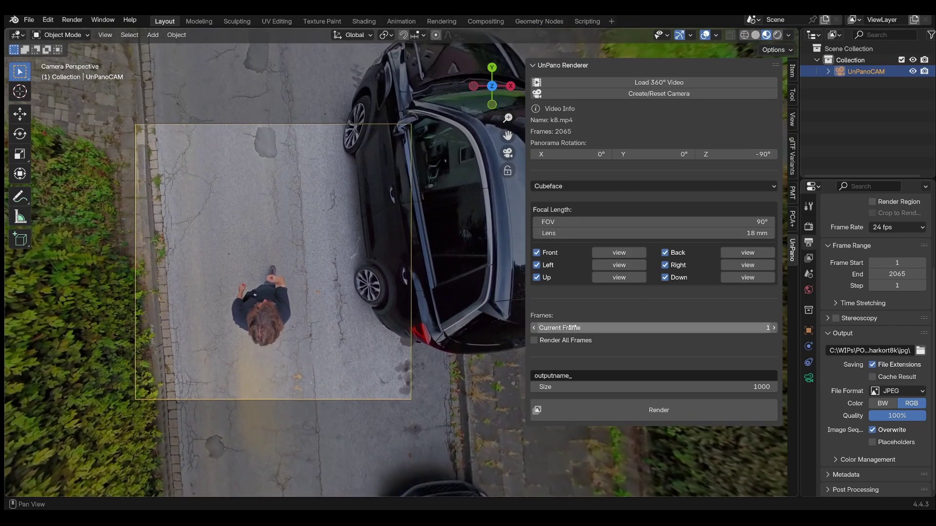
left_click_drag(594, 328, 760, 328)
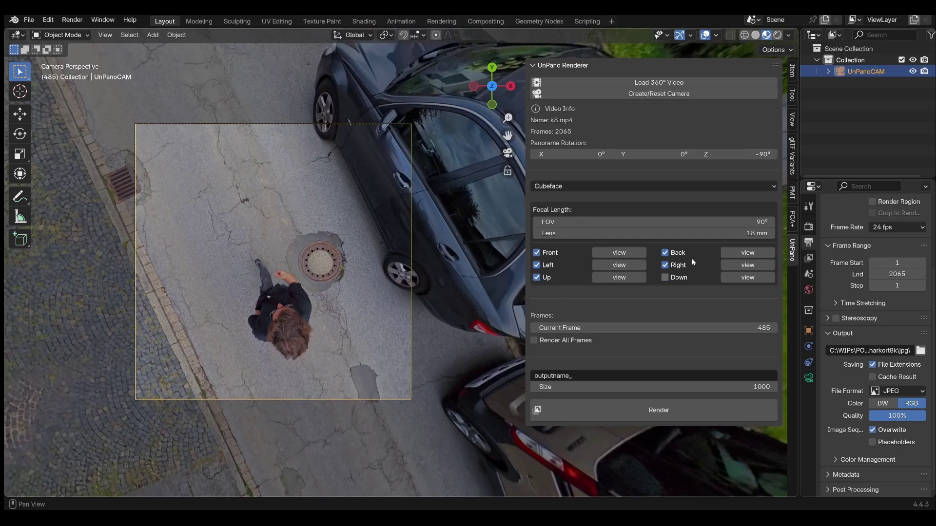
mouse_move(736, 154)
left_mouse_down()
mouse_move(779, 154)
mouse_move(737, 154)
left_mouse_up()
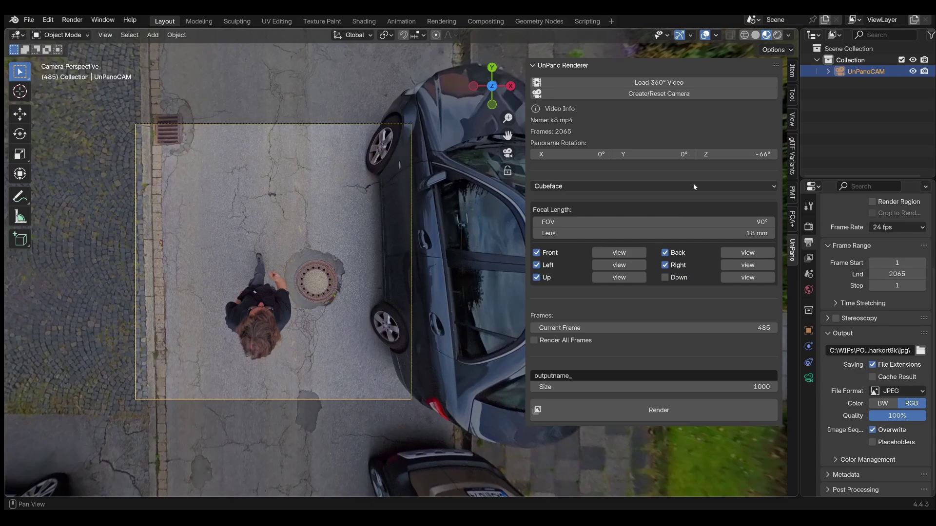
left_click_drag(564, 154, 553, 154)
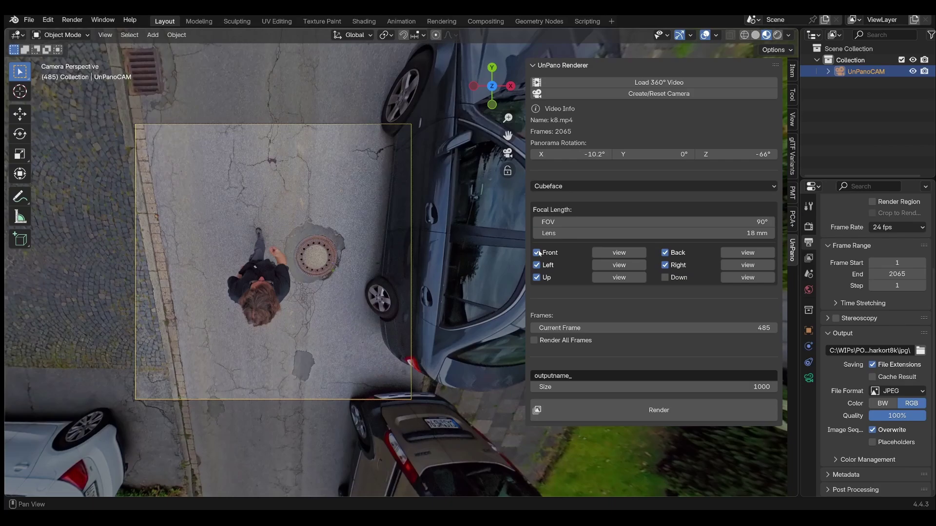
Switch the Camera Directions mode to Multirow
left_click(572, 189)
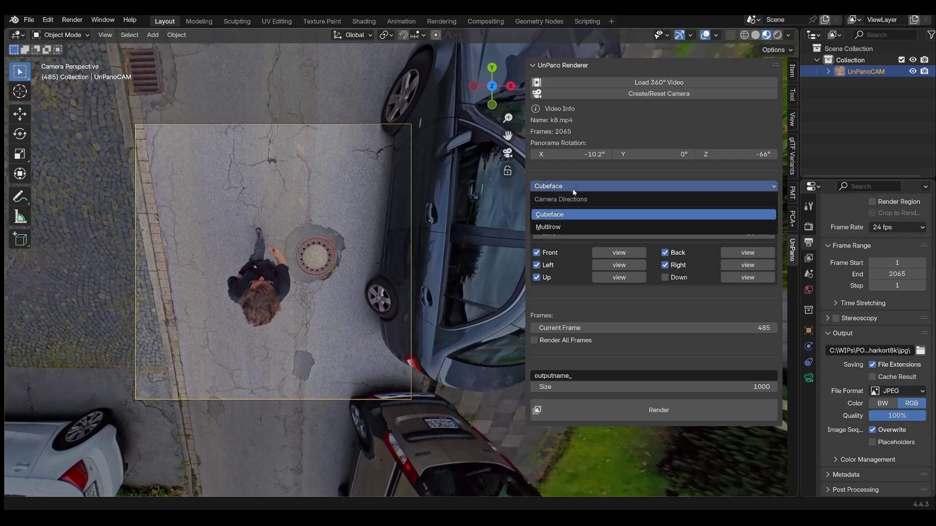
left_click(547, 192)
left_click(546, 227)
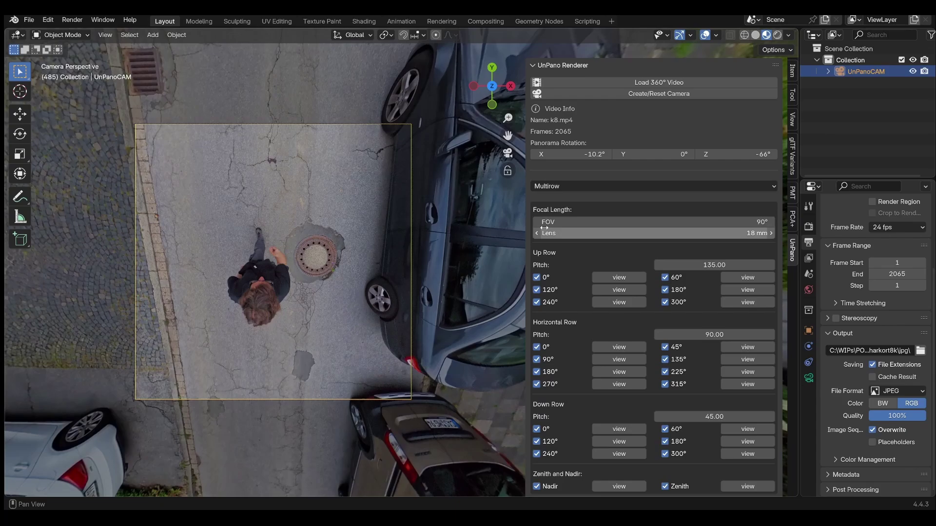
scroll(544, 227, "down", 4)
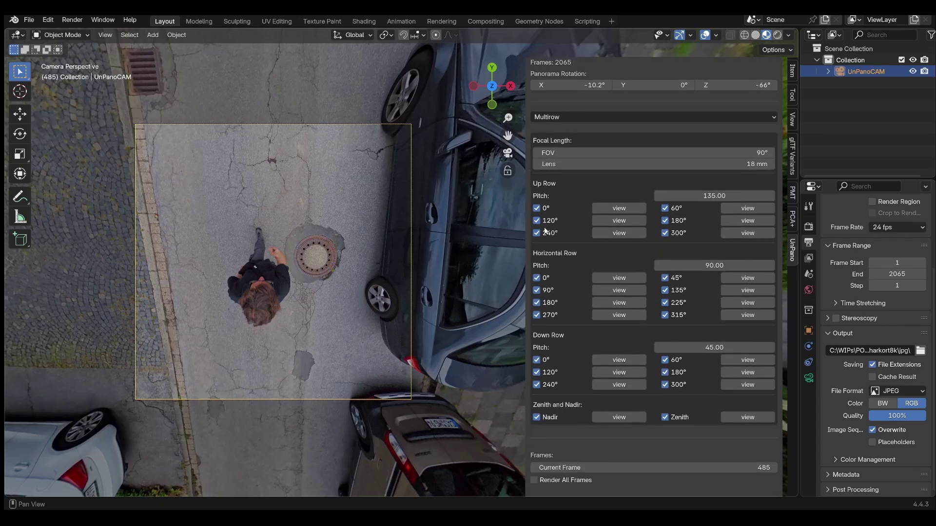
Preview Up Row 0°/60°/120°, Horizontal Row 0°/45°/90°, and Down Row 0°/60° directions
left_click(617, 208)
left_click(746, 208)
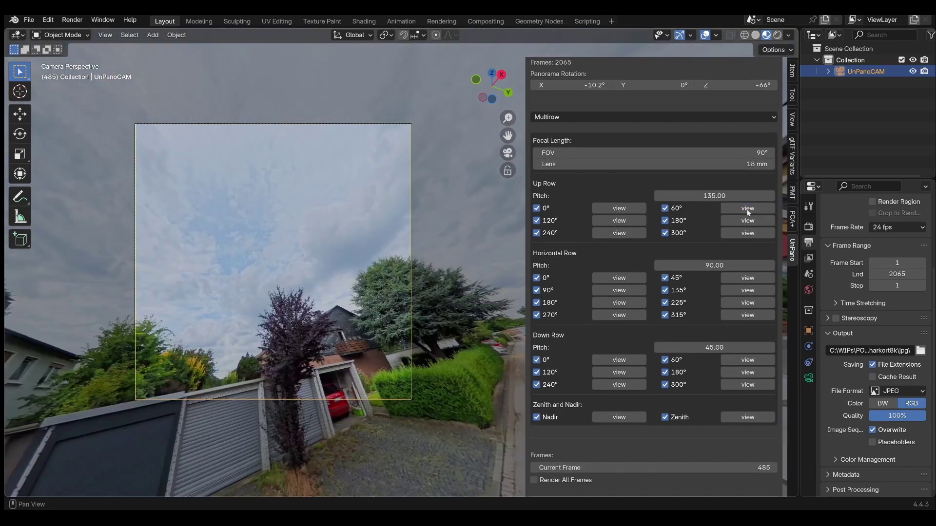
left_click(628, 223)
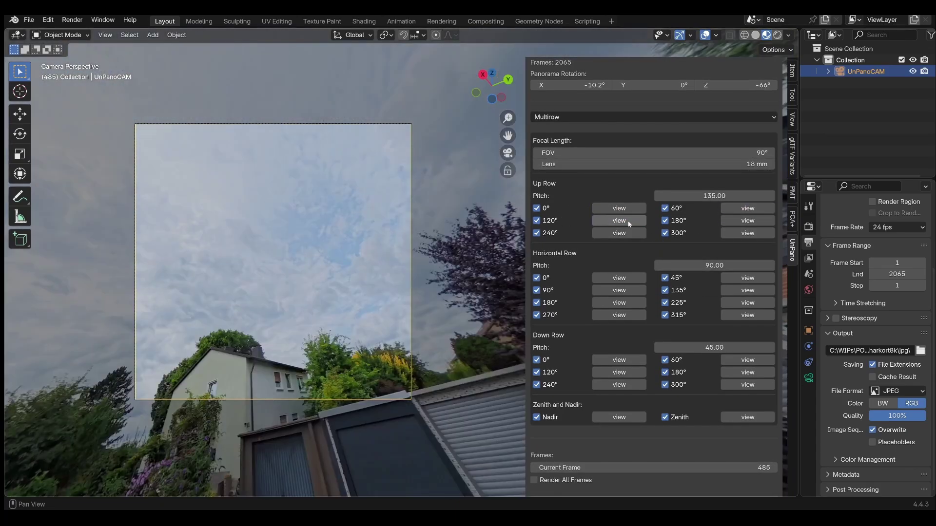
left_click(610, 278)
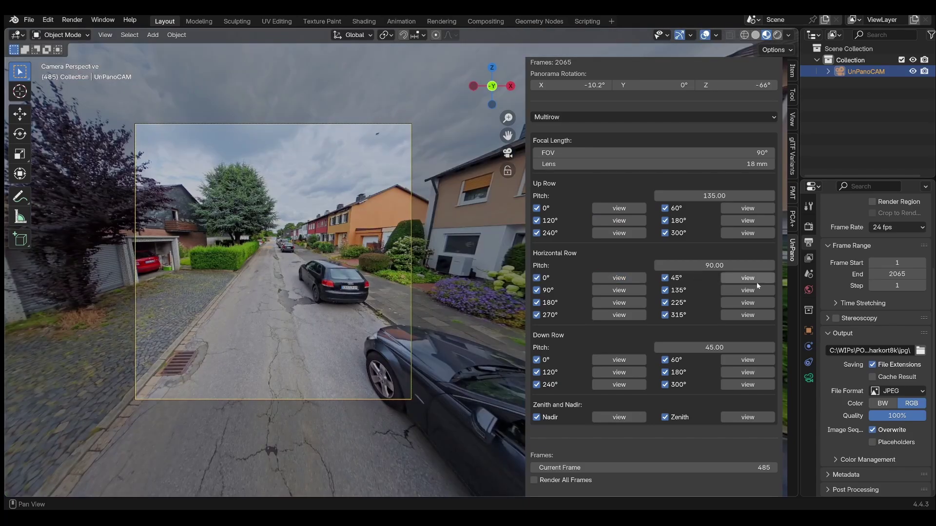
left_click(751, 279)
left_click(606, 294)
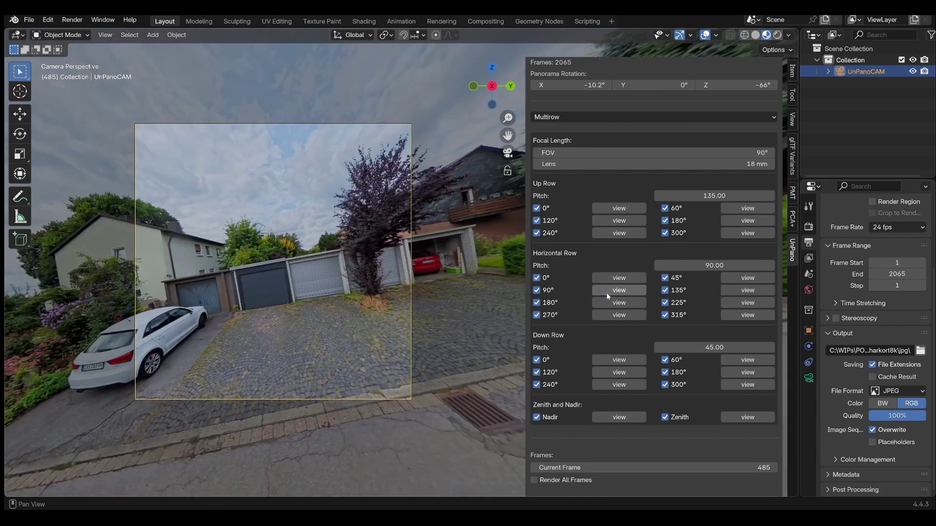
scroll(606, 293, "down", 2)
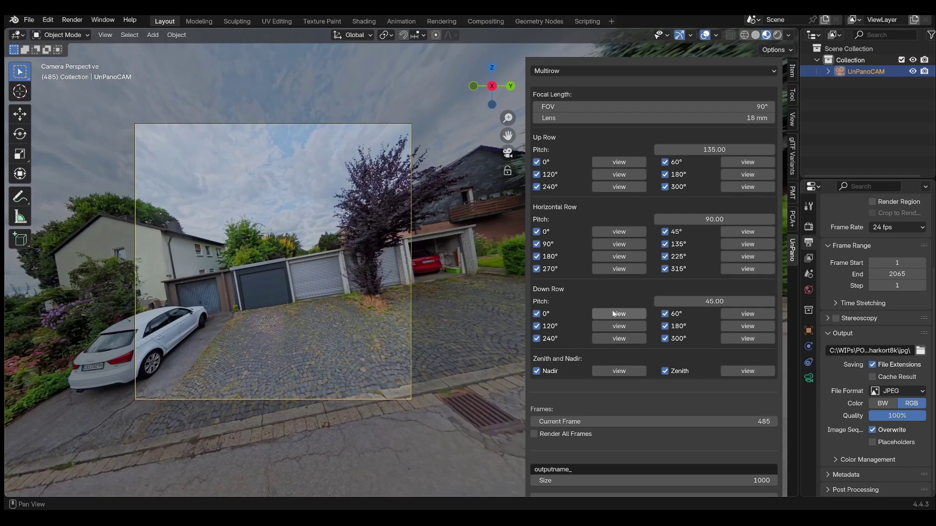
left_click(617, 315)
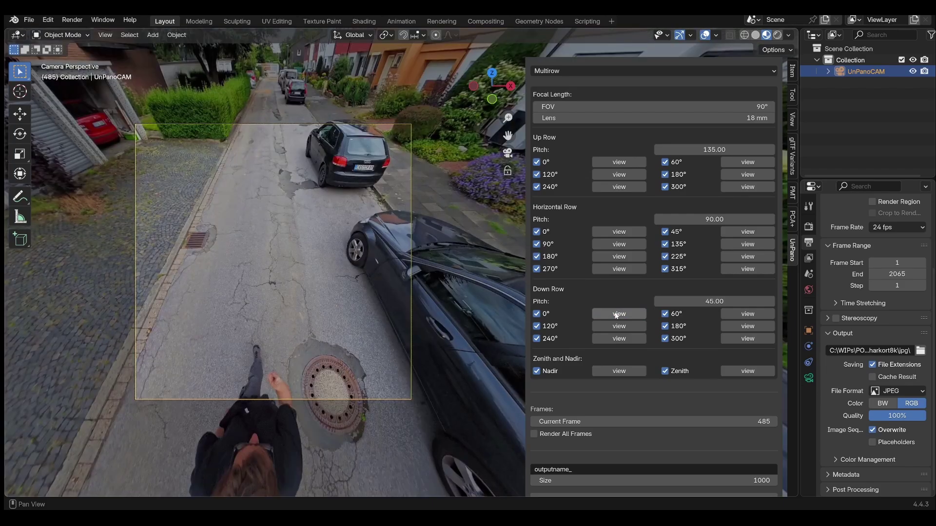
left_click(730, 315)
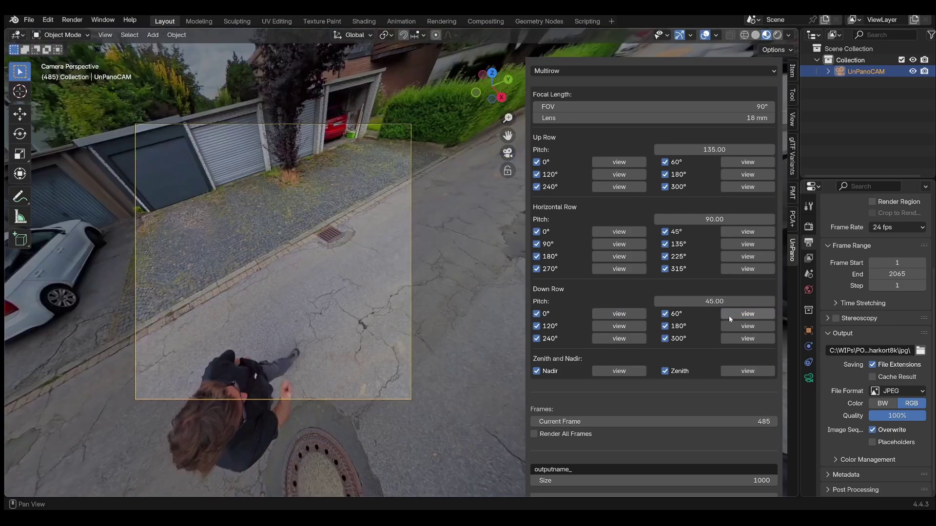
left_click(601, 315)
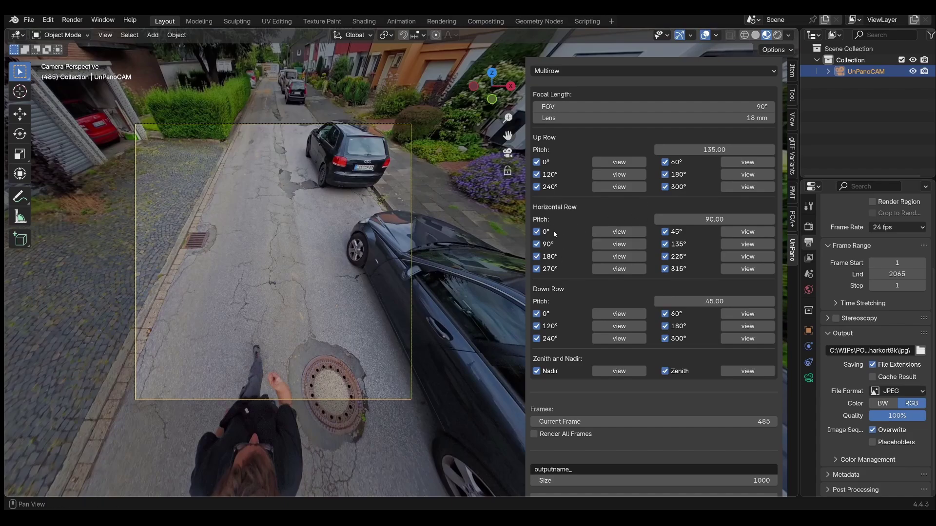
Exclude all Horizontal Row angles and raise the Down Row pitch
left_click_drag(553, 232, 555, 272)
left_click_drag(666, 232, 674, 269)
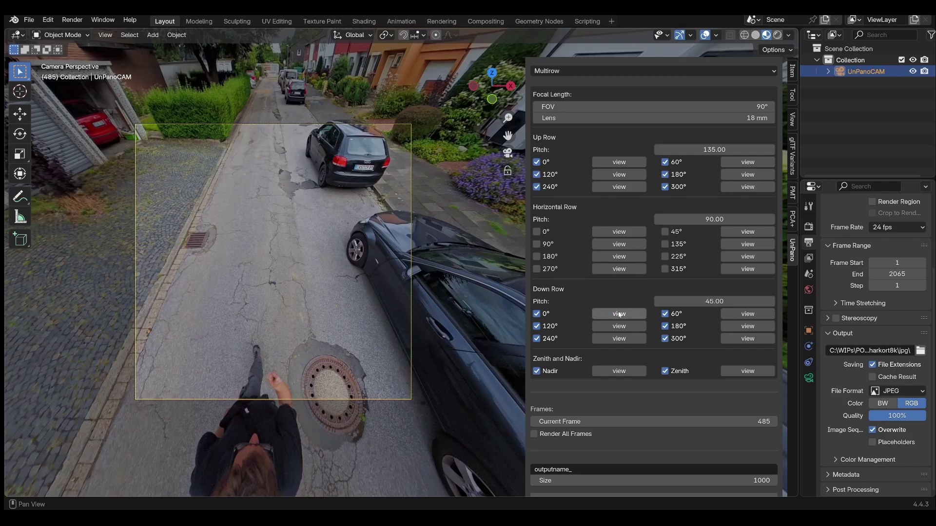
left_click_drag(701, 301, 745, 301)
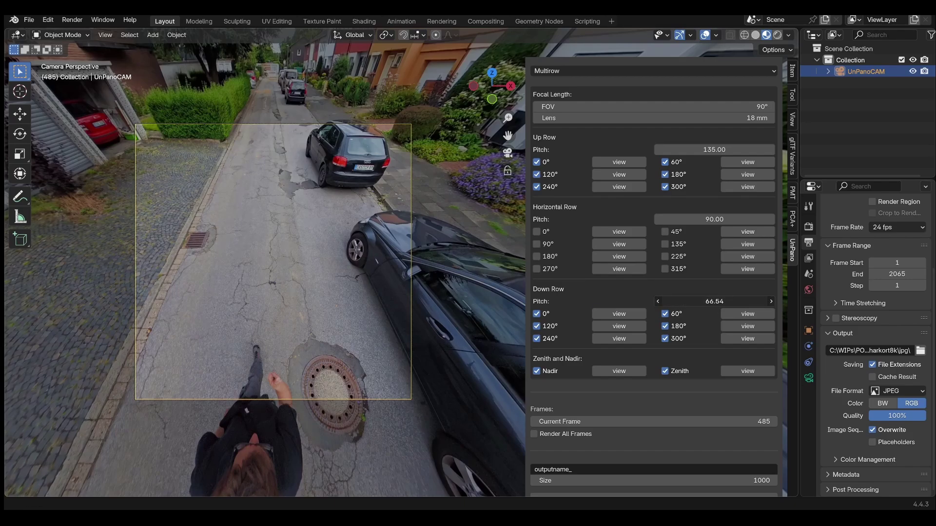
Preview the Down Row views at 60°, 120°, 180°, 240° and 300°
left_click(596, 325)
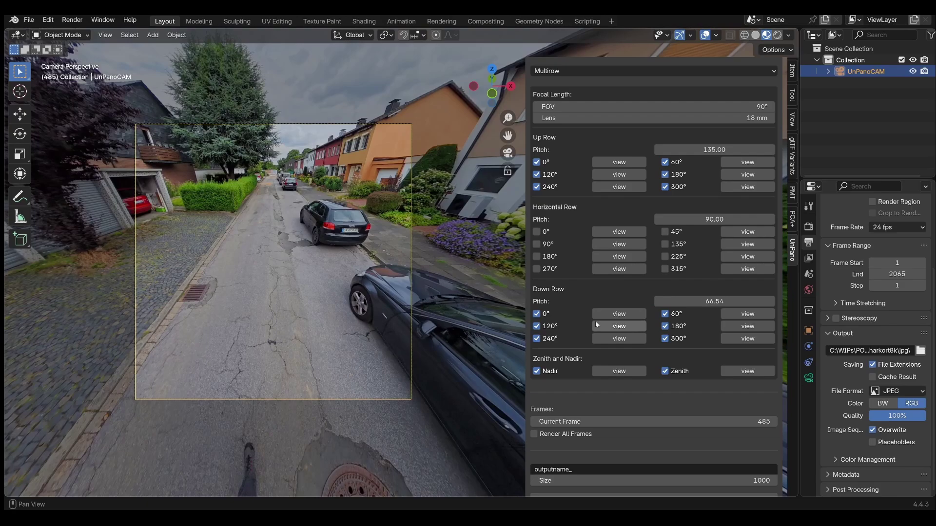
left_click(753, 317)
left_click(638, 327)
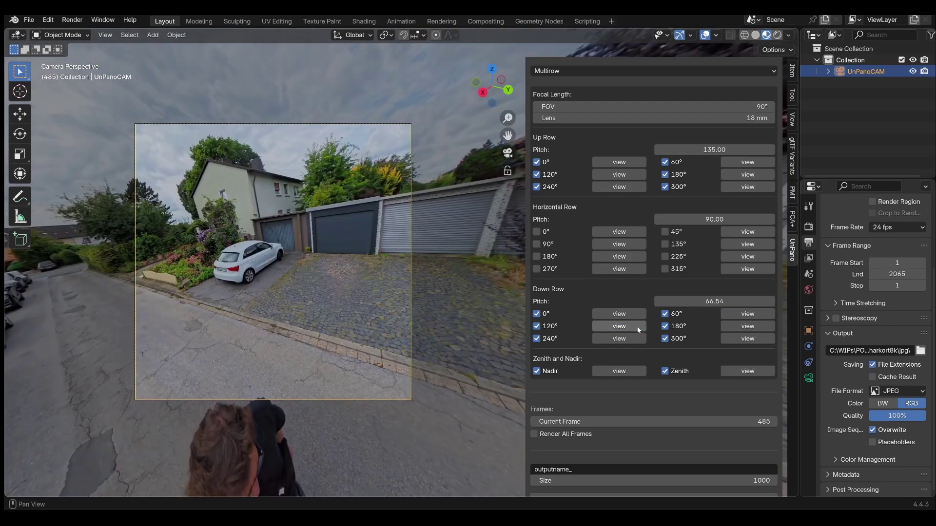
left_click(746, 326)
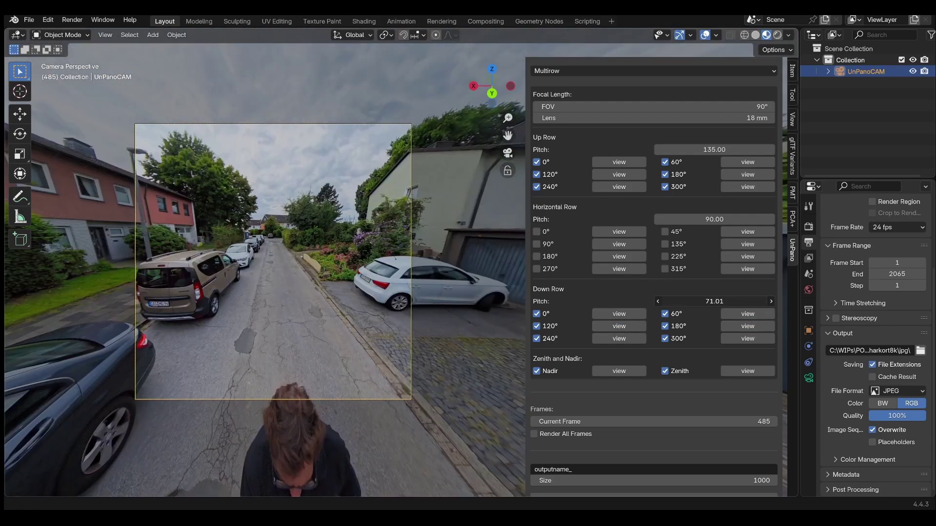
left_click(746, 326)
left_click(618, 327)
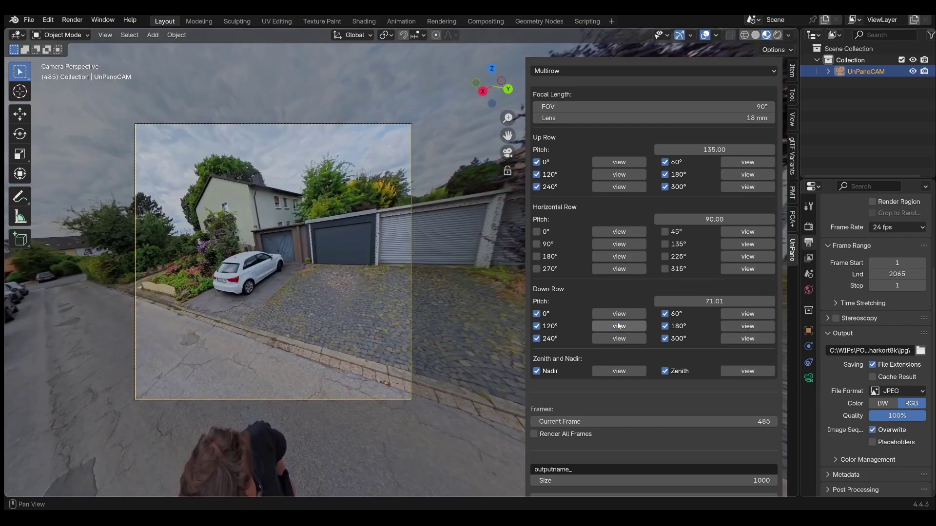
left_click(624, 340)
left_click(746, 341)
Preview the zenith and nadir views and leave both out of rendering
left_click(747, 371)
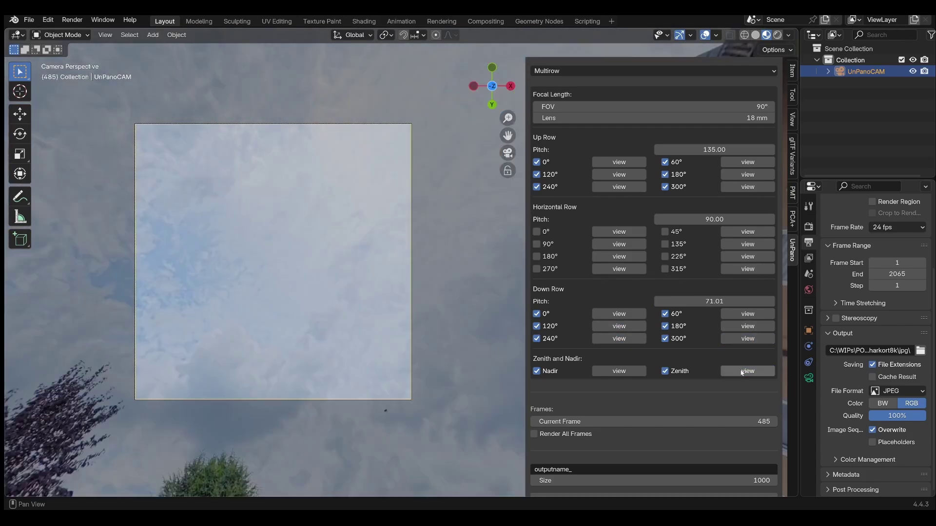
left_click(681, 371)
left_click(619, 371)
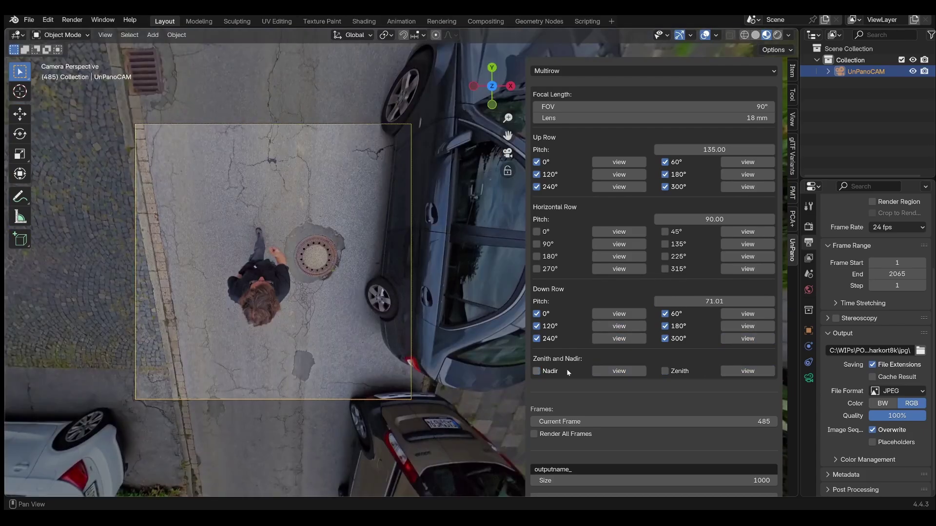
left_click(566, 370)
Set the Up Row pitch to 120 and compare the Up and Down Row 0° views
left_click(612, 165)
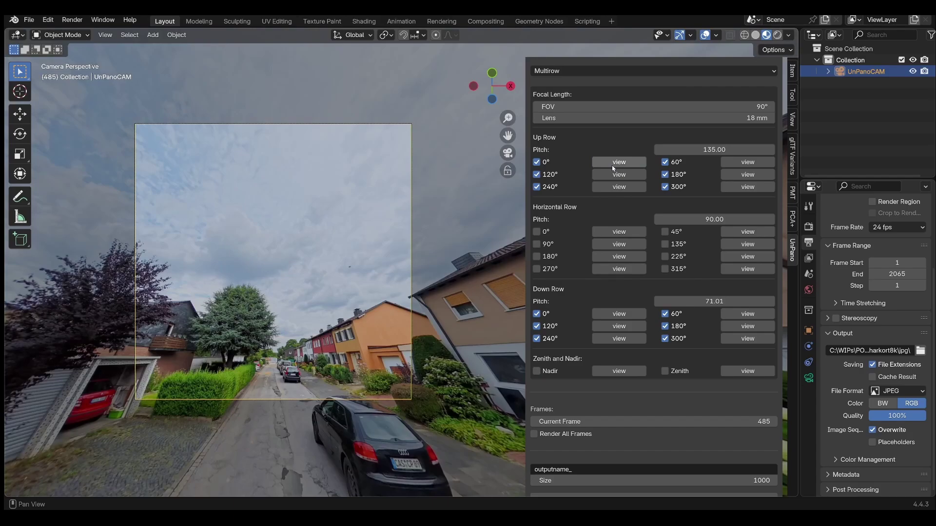
left_click(618, 314)
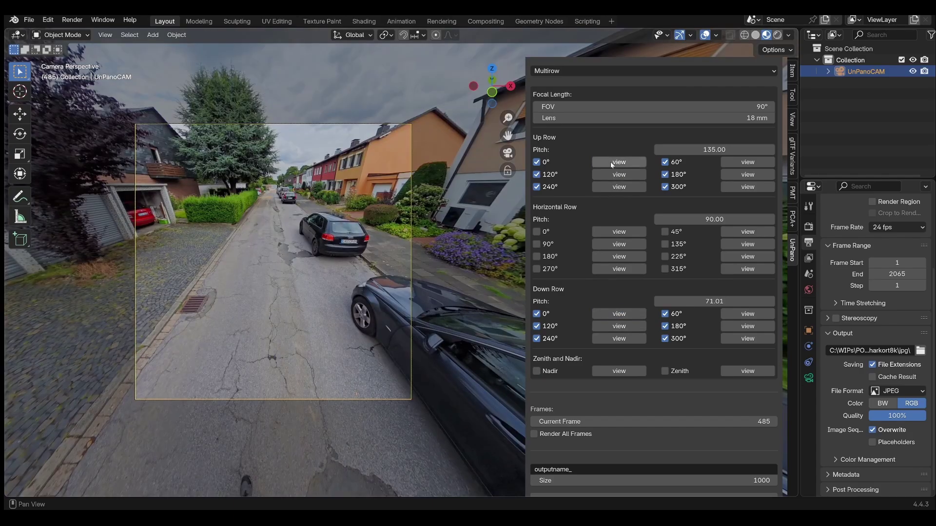
left_click(618, 162)
left_click(714, 149)
type("120")
key("Return")
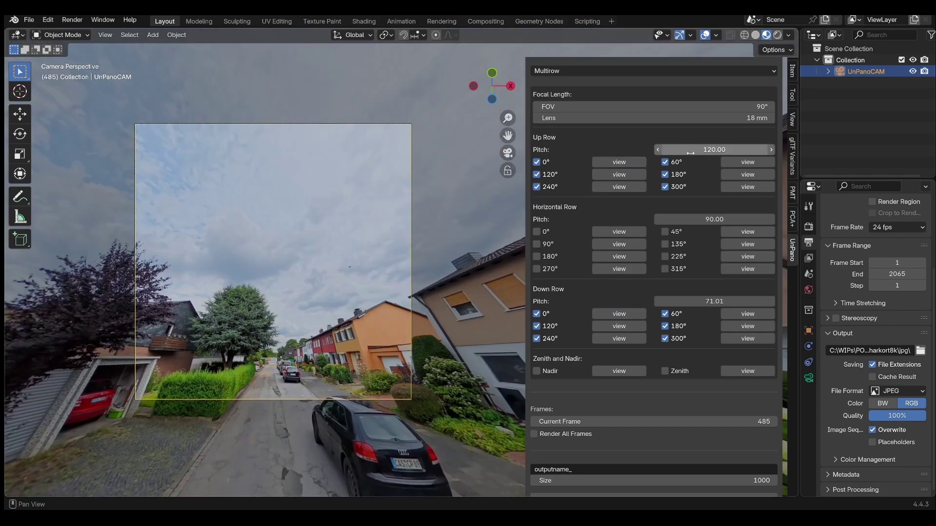
left_click(628, 161)
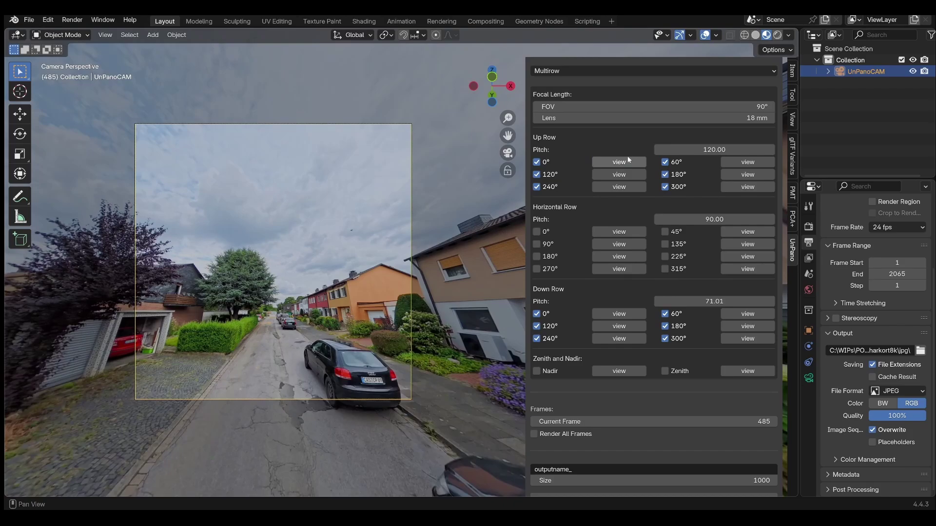
left_click(642, 314)
left_click(597, 162)
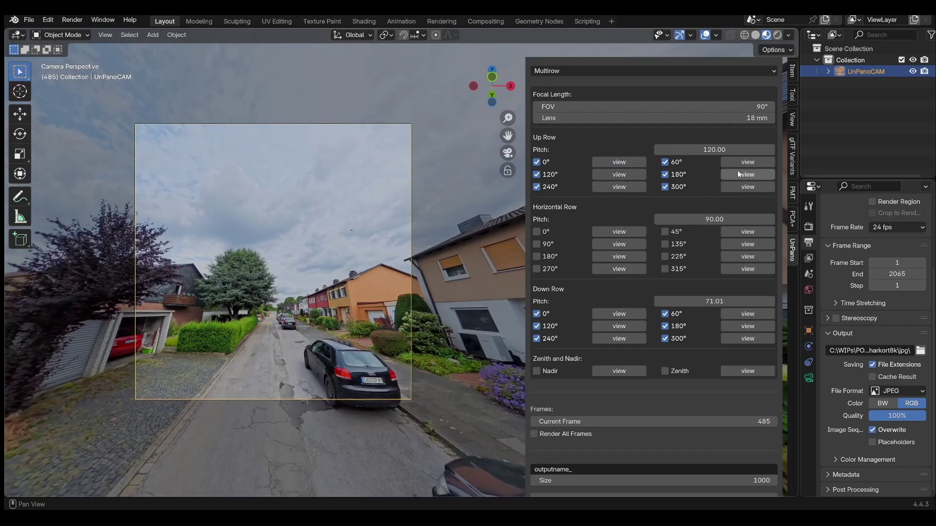
scroll(739, 168, "down", 1)
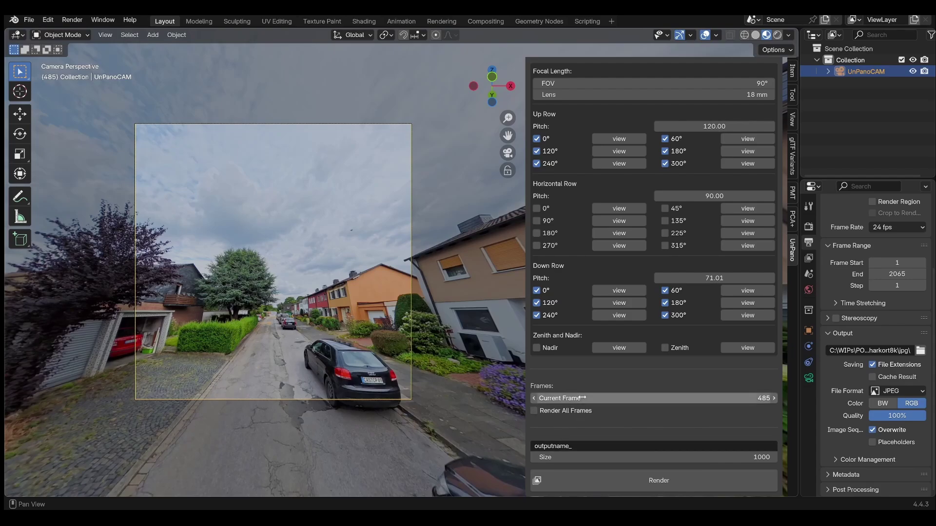
left_click(602, 474)
left_click_drag(612, 413, 387, 200)
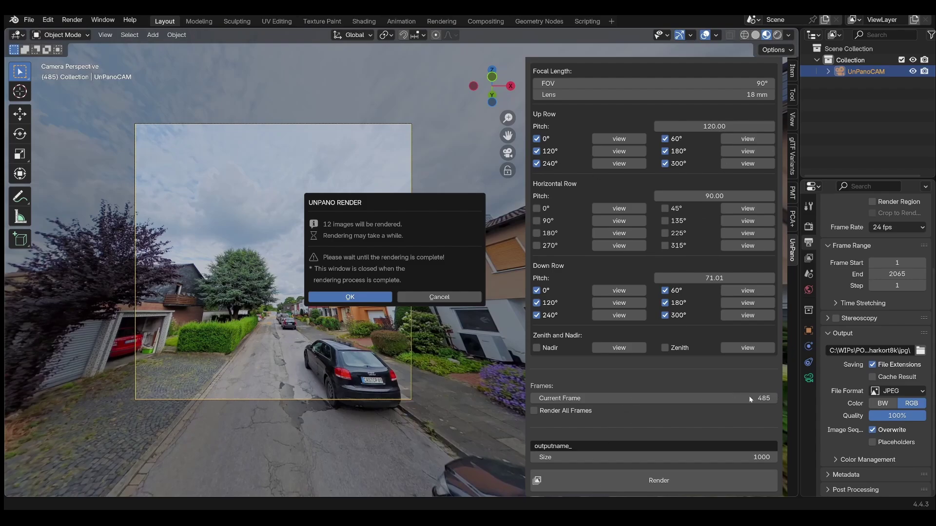
left_click(456, 298)
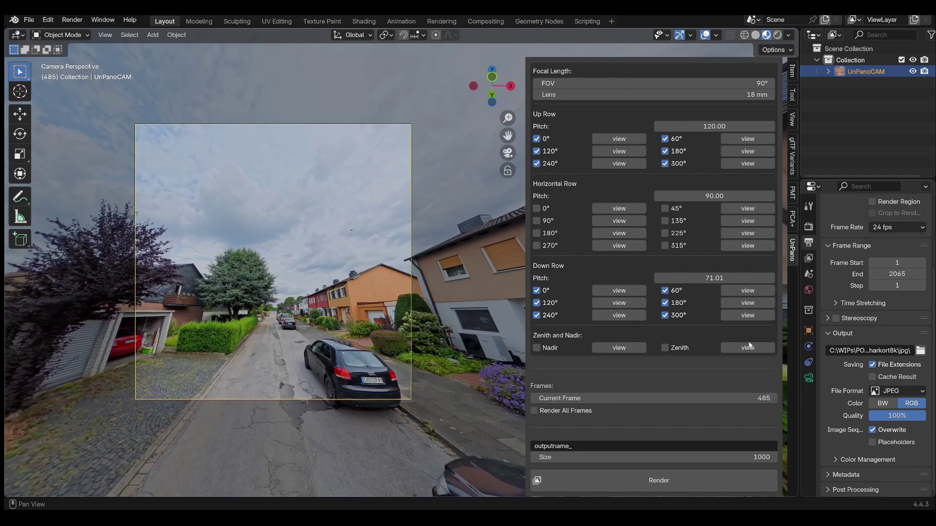
Widen the side panels and check the C:\WIPs\POSTSHOTs\harkort8k\jpg\ output folder is empty
left_click_drag(798, 352, 736, 241)
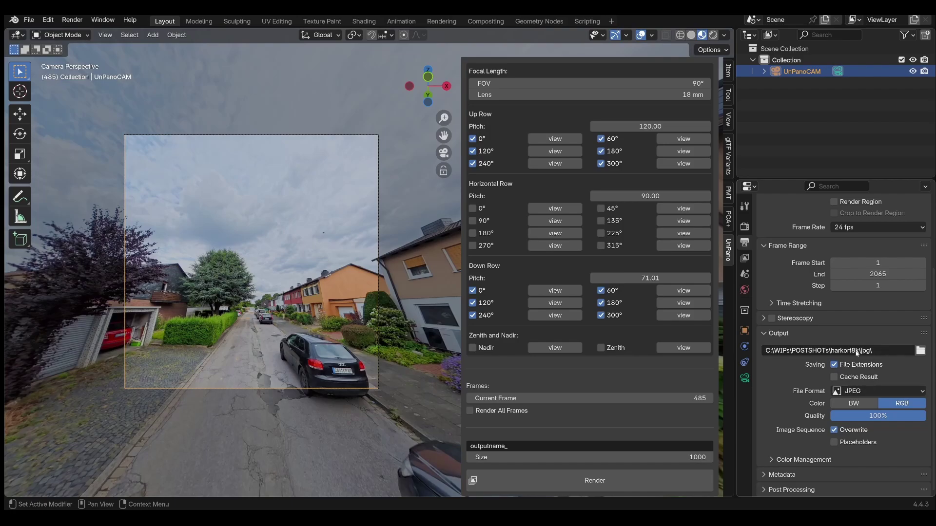
left_click(919, 351)
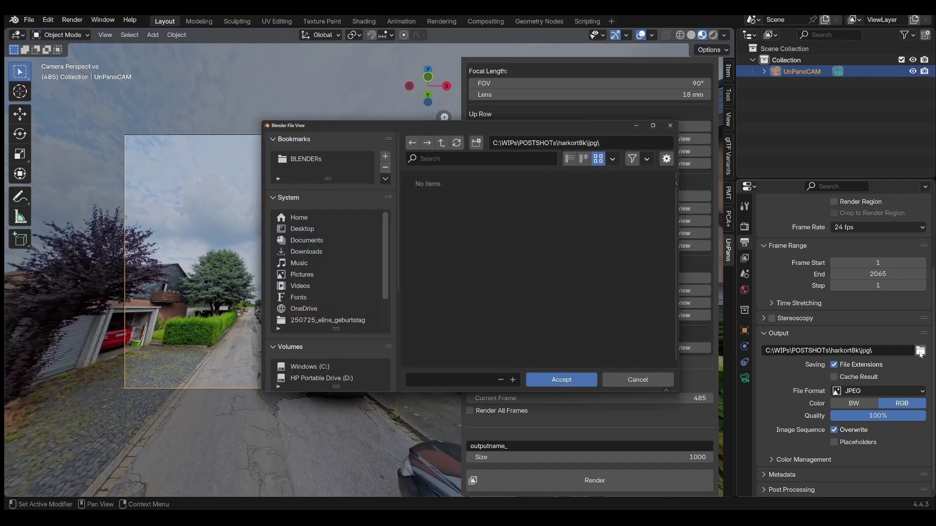
left_click(667, 126)
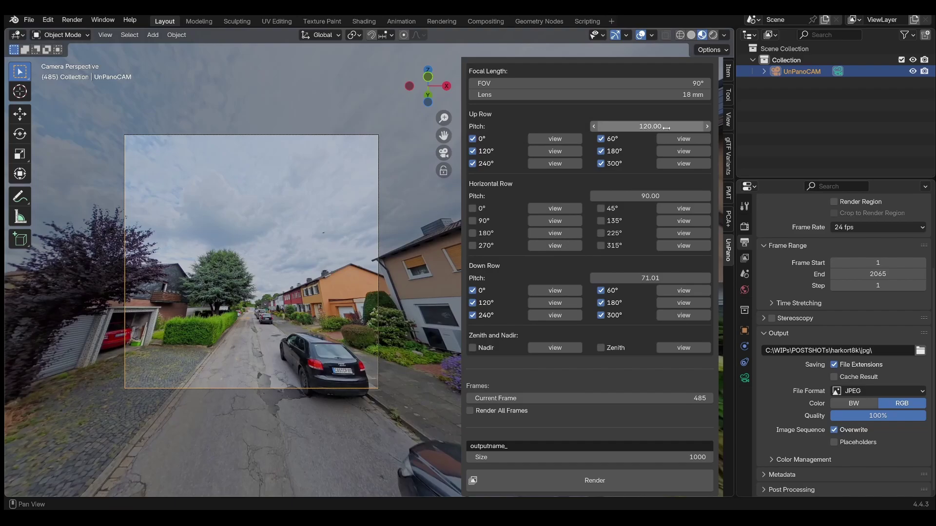
Render all frames 1–2065 at step 30, bringing up the 828-image confirmation
left_click(470, 411)
scroll(469, 411, "down", 2)
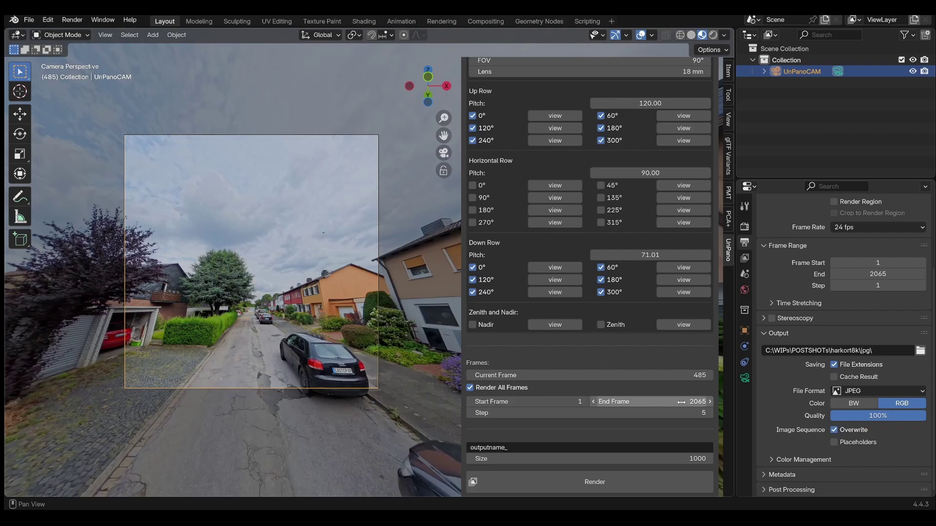
left_click_drag(681, 402, 653, 402)
left_click_drag(648, 402, 682, 402)
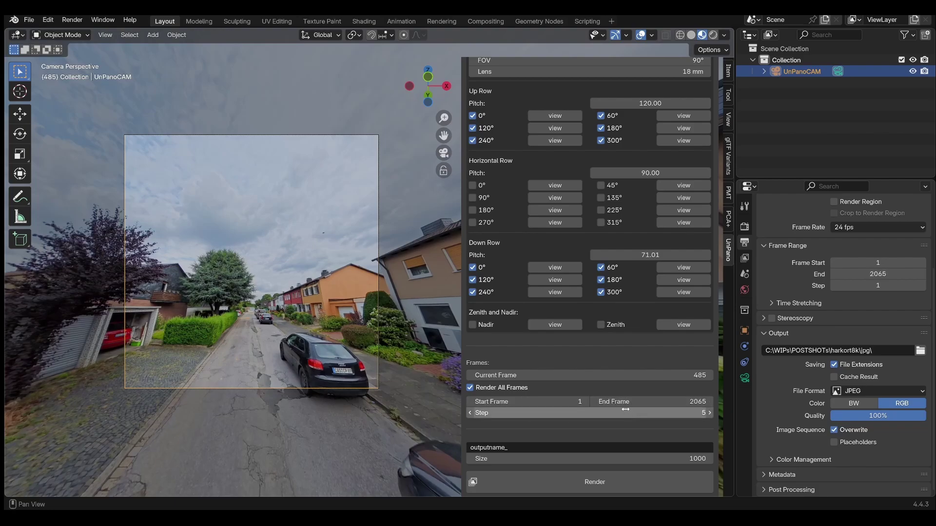
left_click(532, 415)
type("30")
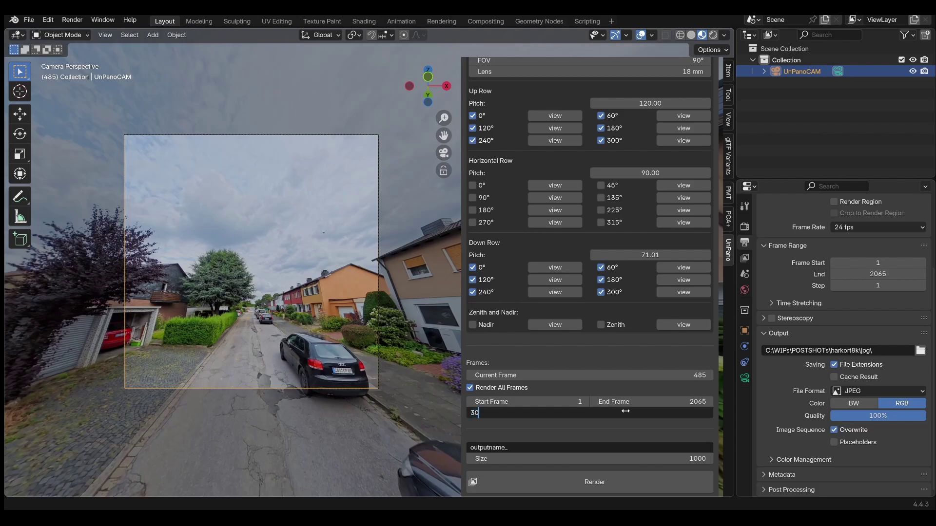
key("Return")
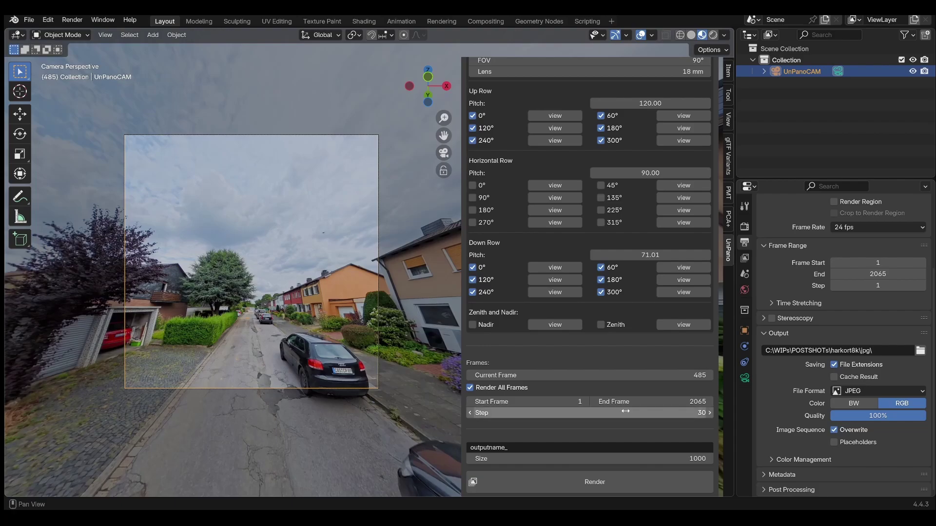
left_click(570, 483)
left_click_drag(537, 395, 326, 246)
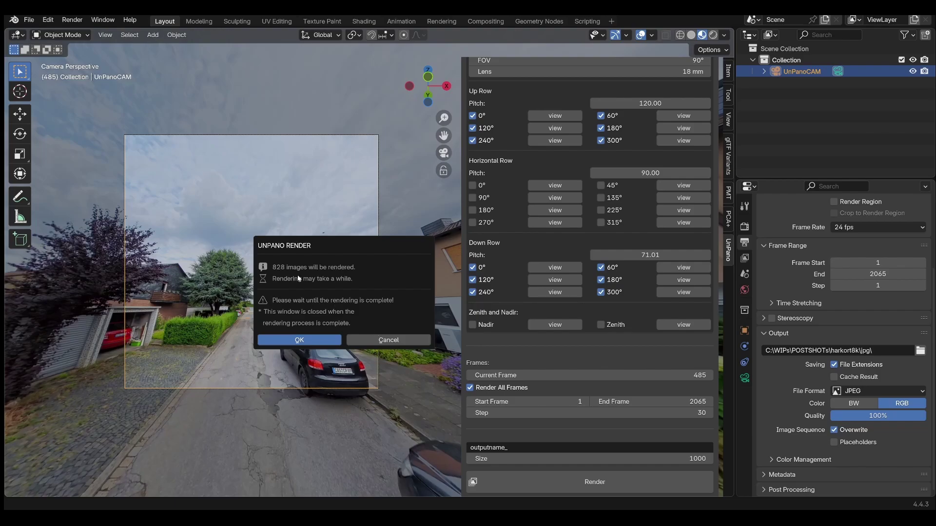
Confirm rendering the 828 images and scroll through the filling jpg folder
left_click(303, 339)
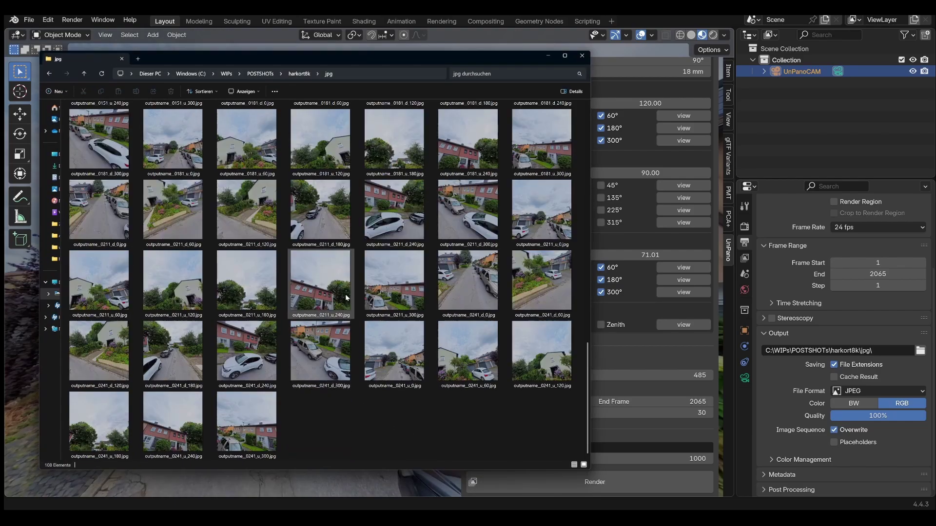
scroll(346, 298, "down", 1)
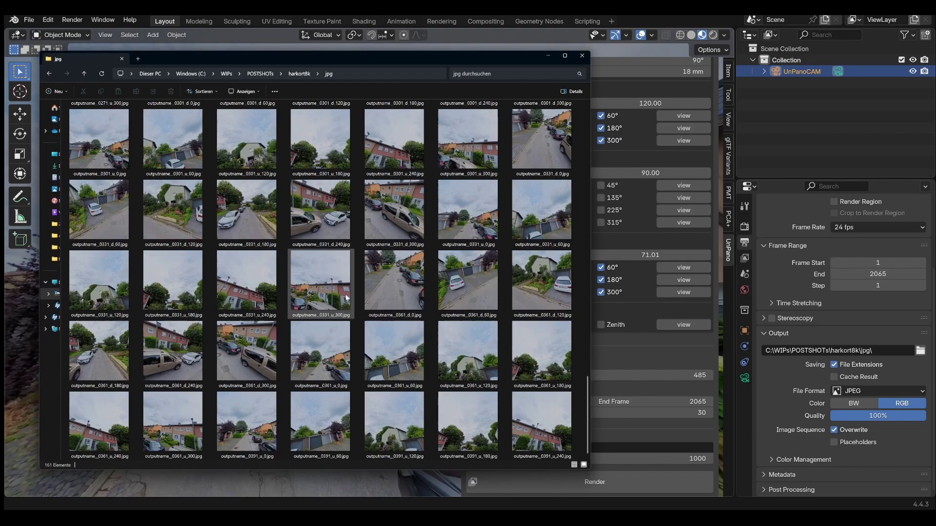
scroll(347, 298, "down", 10)
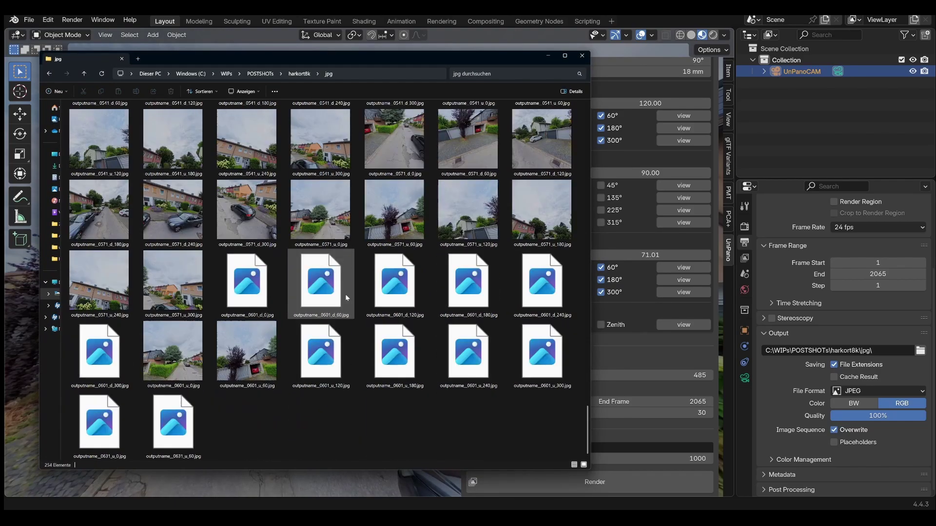
scroll(347, 298, "down", 6)
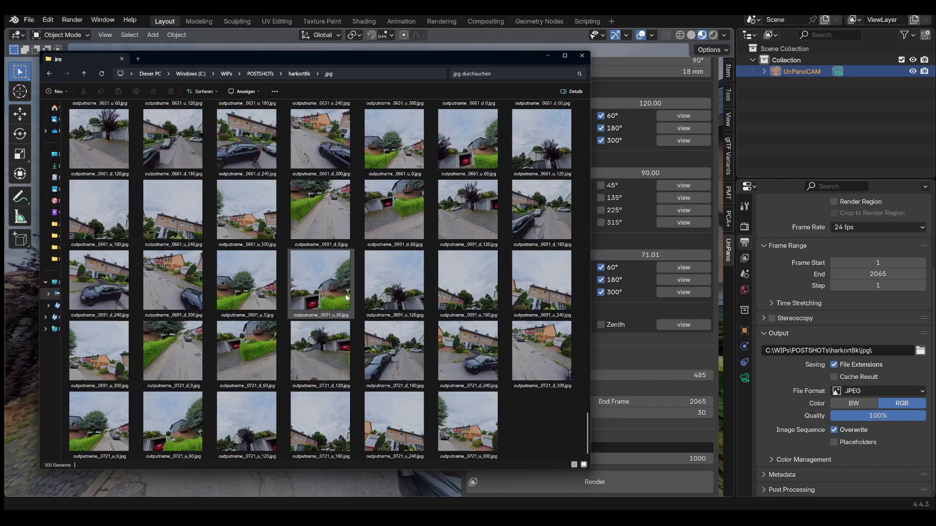
scroll(346, 295, "down", 6)
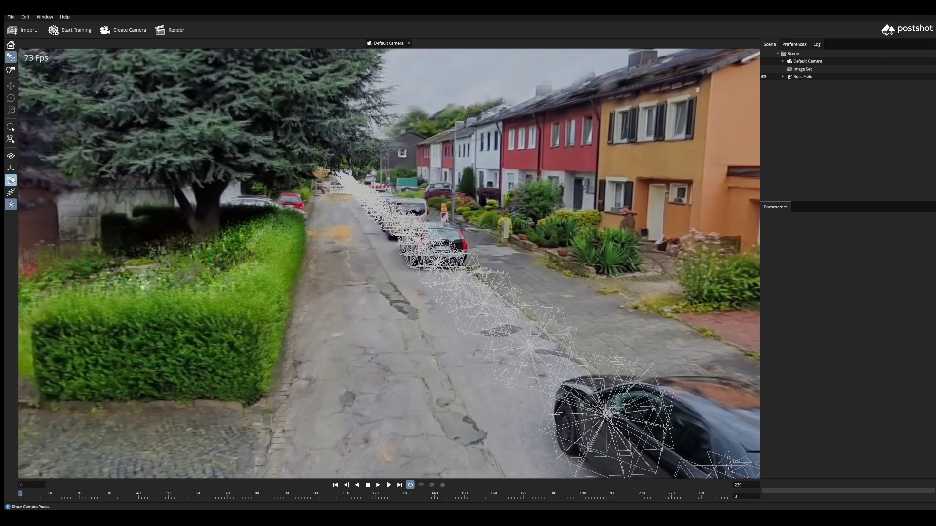
Turn off Show Camera Poses so only the reconstructed street with parked cars shows
left_click(10, 180)
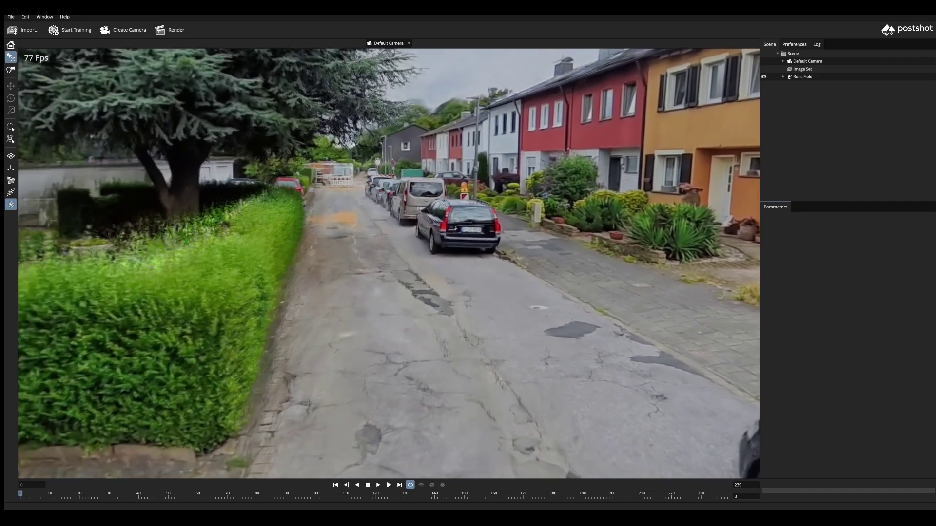